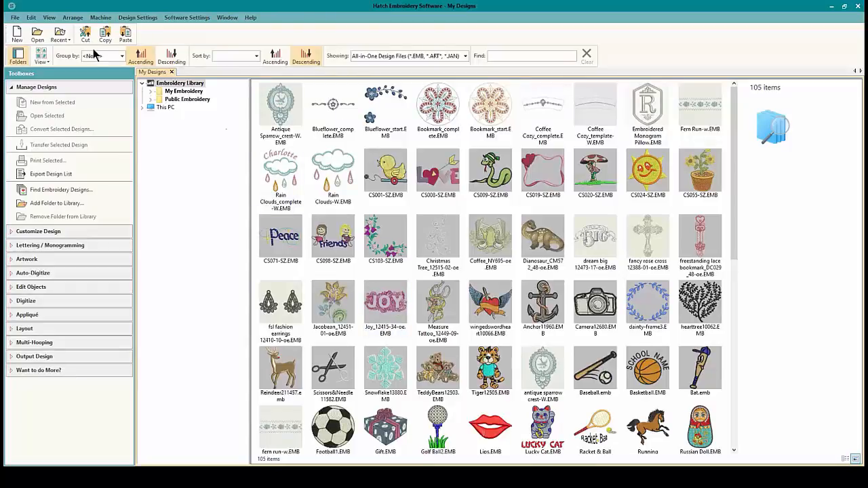
- Create a new blank design and add the Style02bo monogram design to it
{"action": "left_click", "coordinate": [15, 19]}
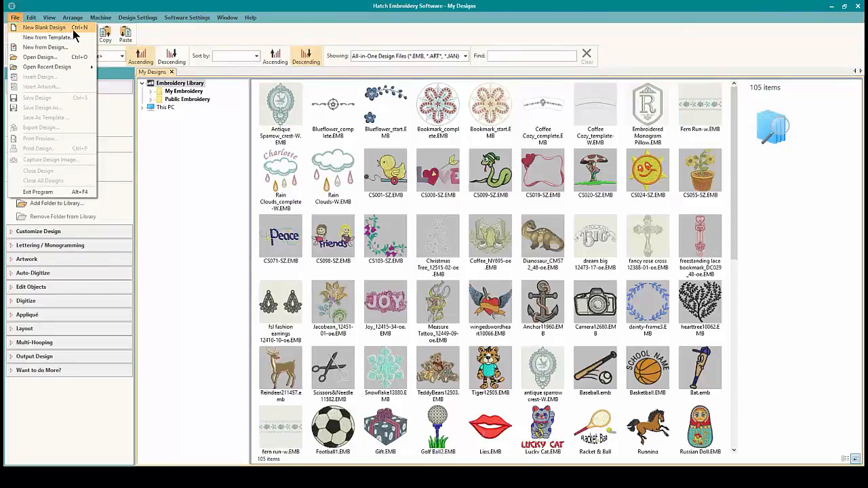
{"action": "left_click", "coordinate": [73, 29]}
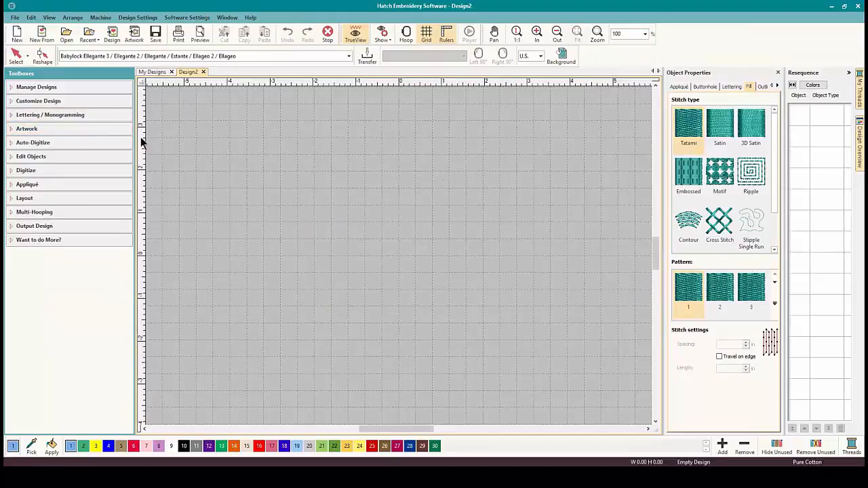
{"action": "left_click", "coordinate": [73, 119]}
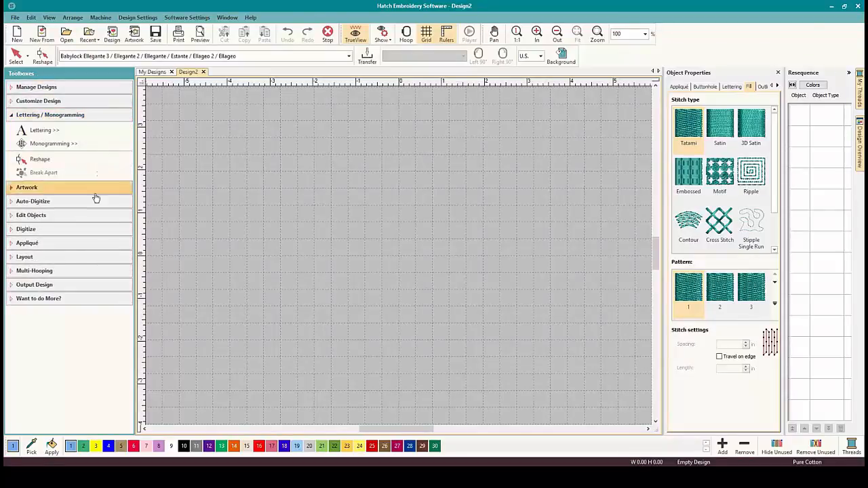
{"action": "left_click", "coordinate": [66, 145]}
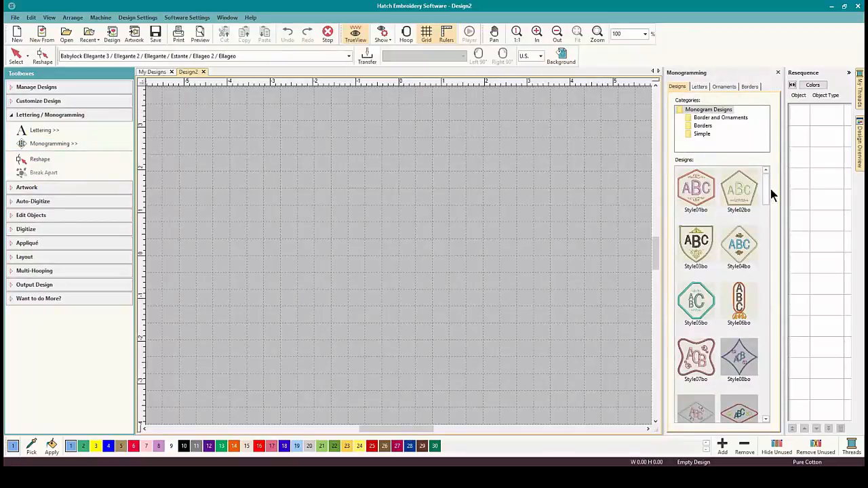
{"action": "mouse_move", "coordinate": [767, 193]}
{"action": "left_mouse_down"}
{"action": "mouse_move", "coordinate": [771, 380]}
{"action": "mouse_move", "coordinate": [765, 178]}
{"action": "left_mouse_up"}
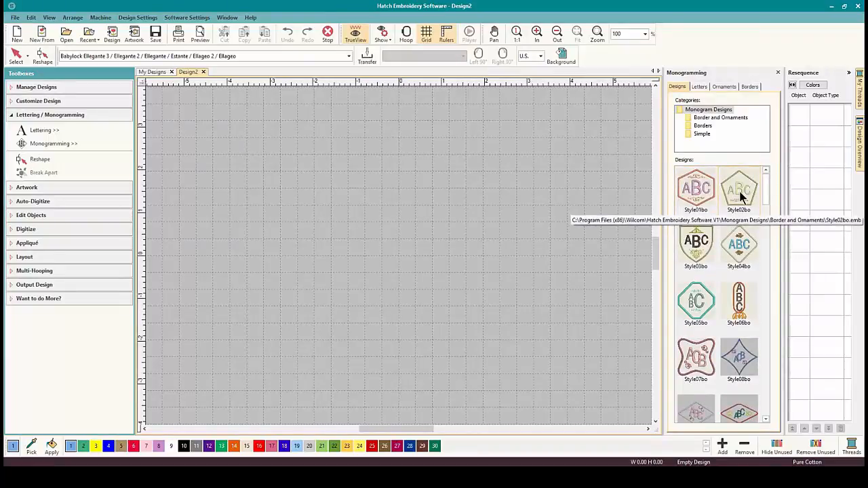
{"action": "left_click", "coordinate": [742, 196]}
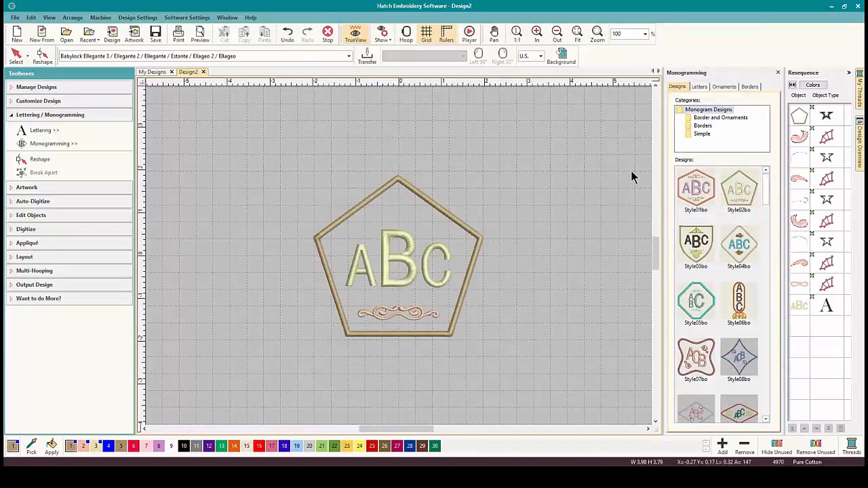
- Replace the ABC letters of the monogram with OML
{"action": "left_click", "coordinate": [702, 88]}
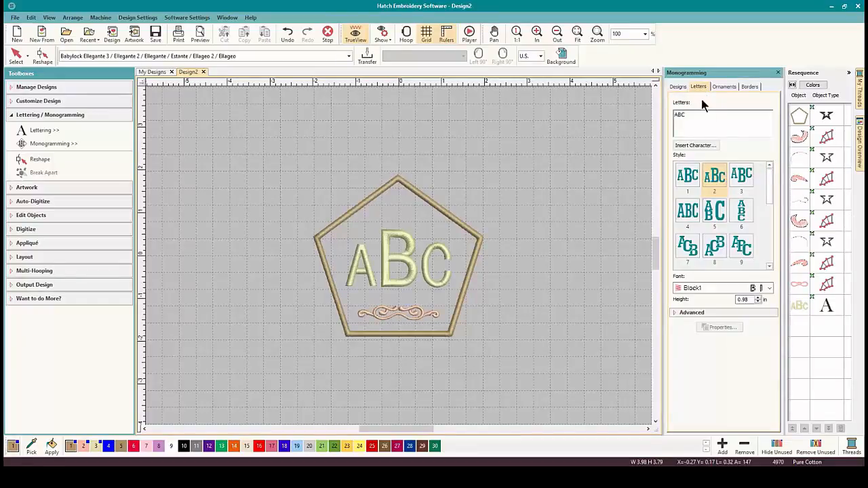
{"action": "left_click_drag", "start_coordinate": [694, 113], "coordinate": [669, 113]}
{"action": "type", "text": "Po"}
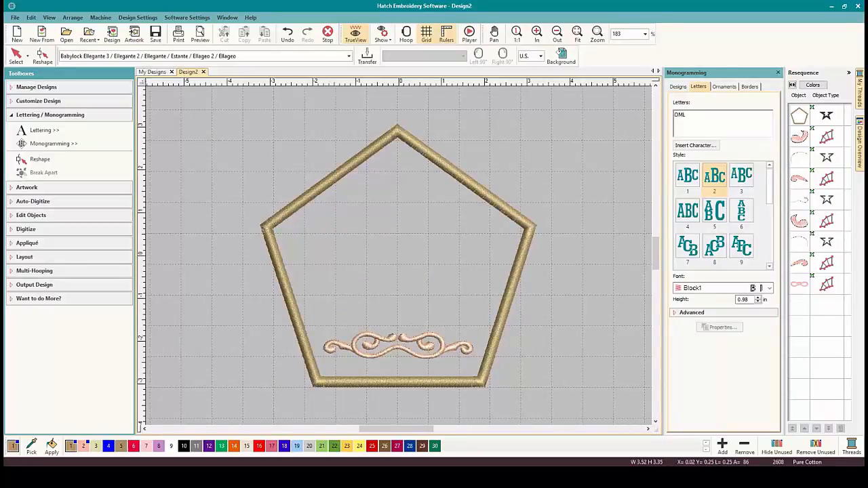
{"action": "left_click", "coordinate": [505, 151]}
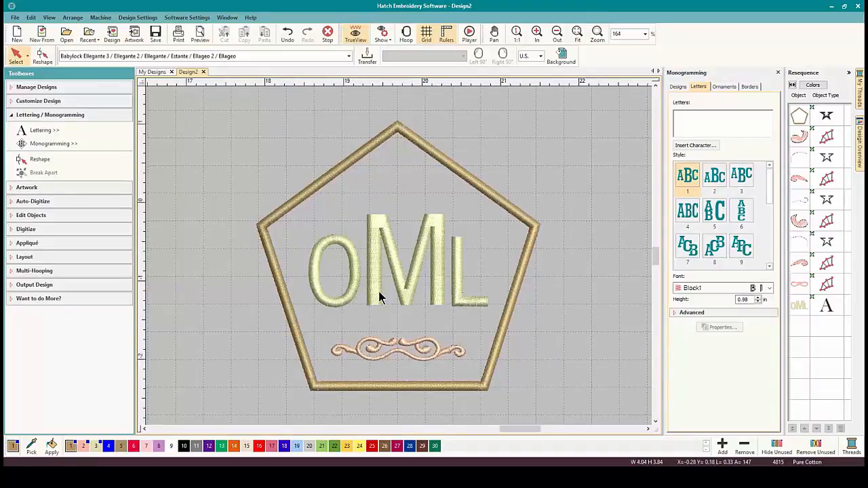
- Break the whole monogram apart and move the OML lettering slightly higher inside the pentagon
{"action": "left_click", "coordinate": [431, 351]}
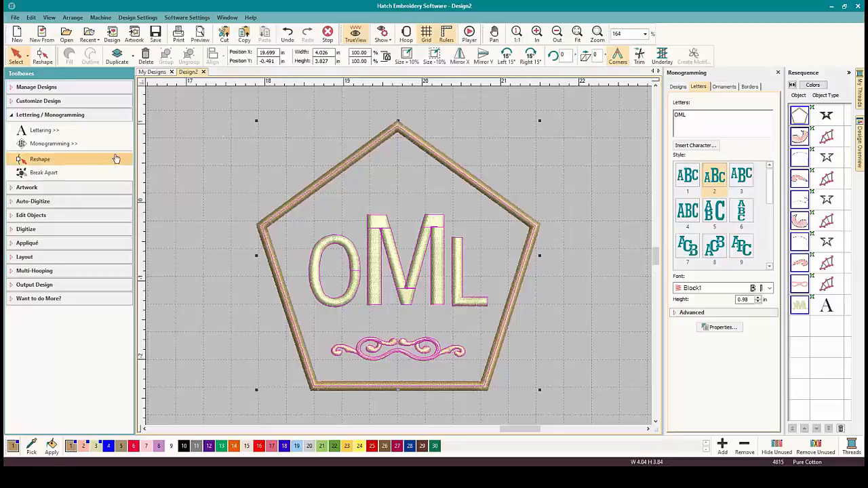
{"action": "left_click", "coordinate": [48, 173]}
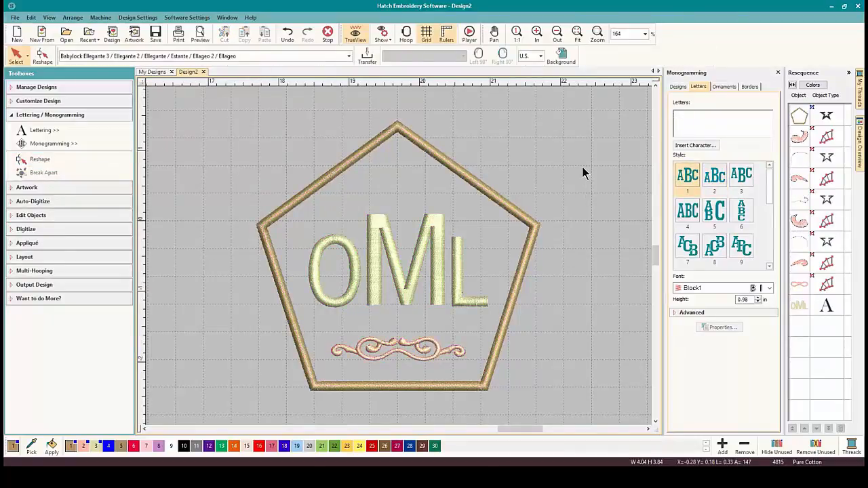
{"action": "left_click", "coordinate": [465, 254]}
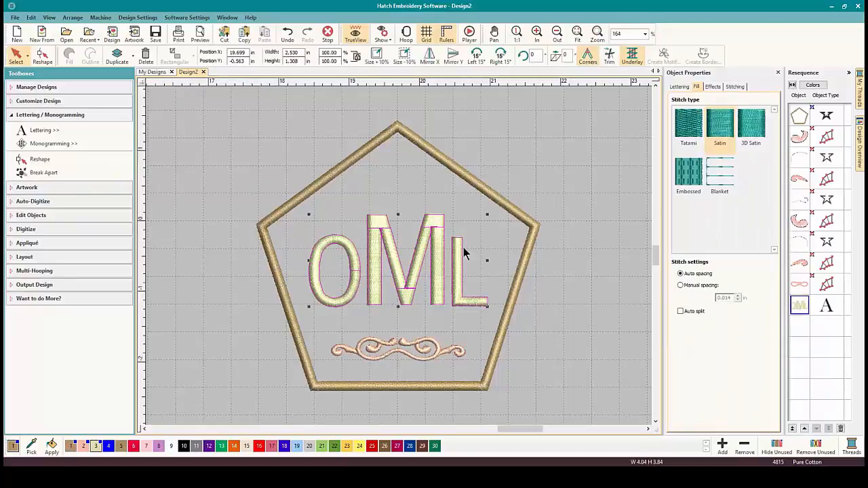
{"action": "left_click_drag", "start_coordinate": [420, 255], "coordinate": [421, 244]}
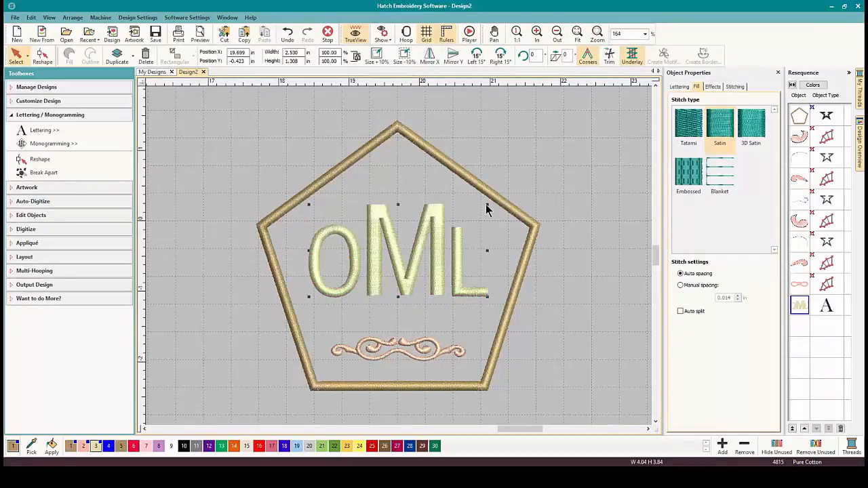
- Move the scroll ornament up, closer to the underside of the OML lettering
{"action": "left_click", "coordinate": [392, 344]}
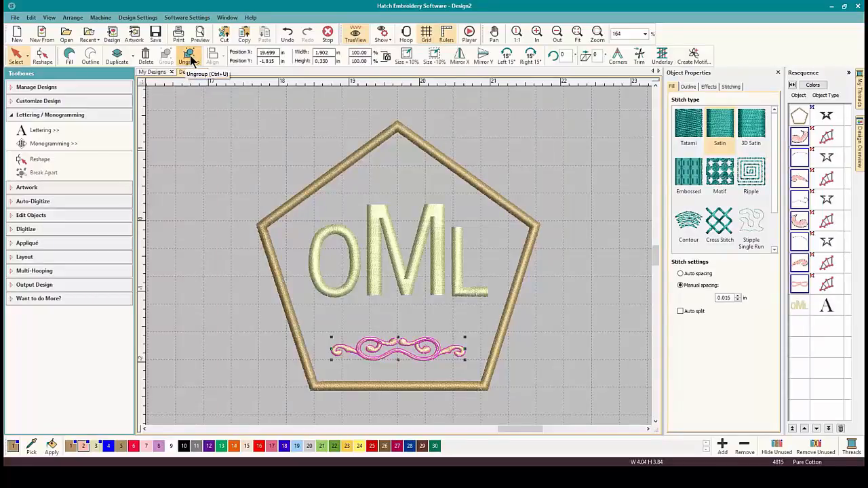
{"action": "left_click_drag", "start_coordinate": [407, 347], "coordinate": [409, 333]}
{"action": "left_click", "coordinate": [411, 360]}
{"action": "left_click", "coordinate": [425, 337]}
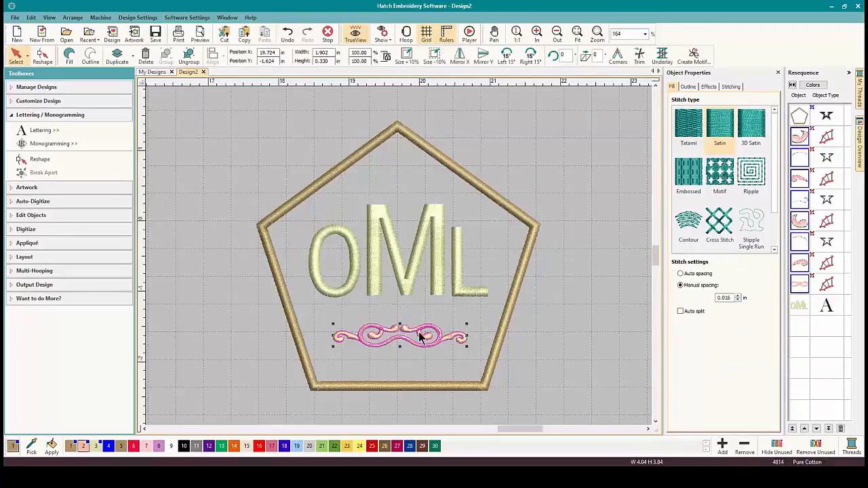
- Delete the pentagon border, the OML lettering and the scroll ornament to empty the design
{"action": "left_click", "coordinate": [800, 307]}
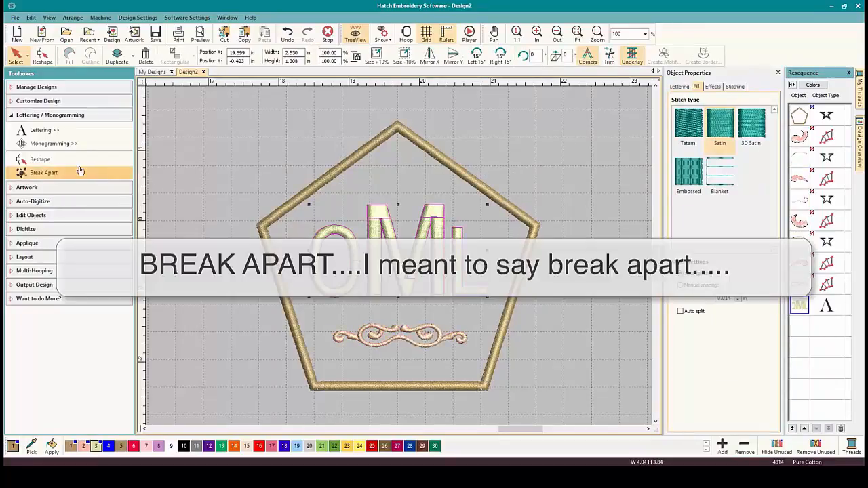
{"action": "left_click", "coordinate": [299, 193]}
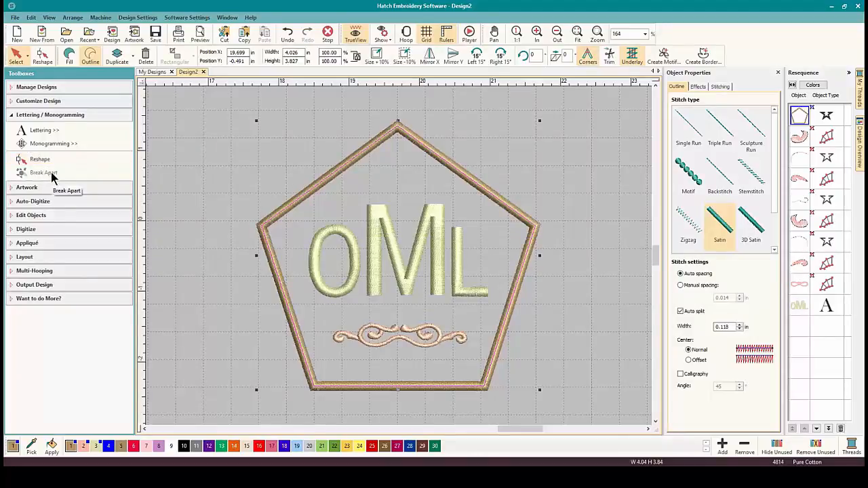
{"action": "key", "text": "Delete"}
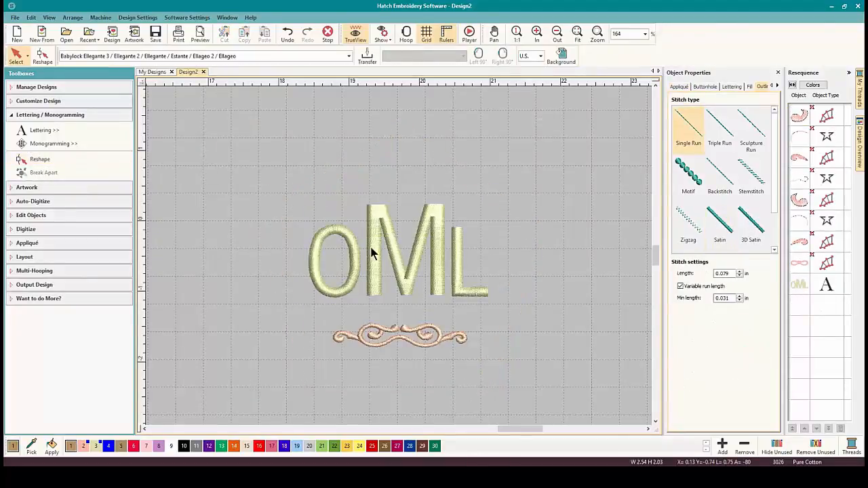
{"action": "left_click_drag", "start_coordinate": [260, 165], "coordinate": [516, 365]}
{"action": "key", "text": "Delete"}
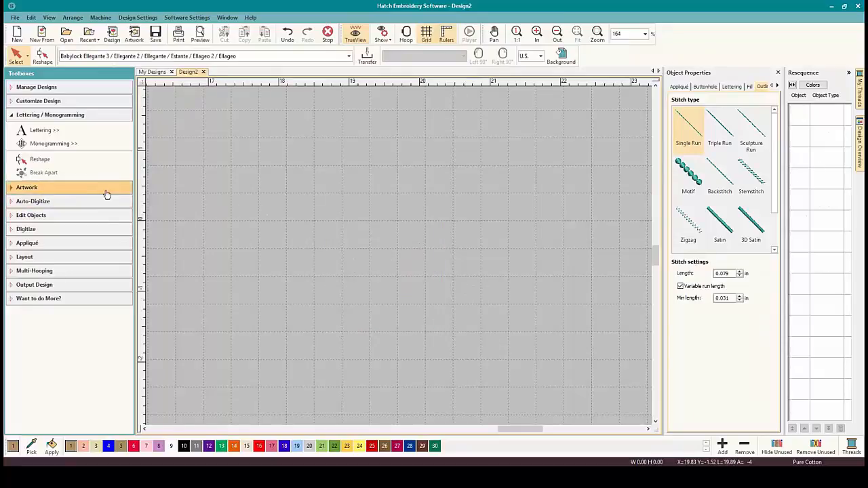
- Digitize a circular appliqué about 2.28 in across near the middle of the empty design
{"action": "left_click", "coordinate": [10, 116]}
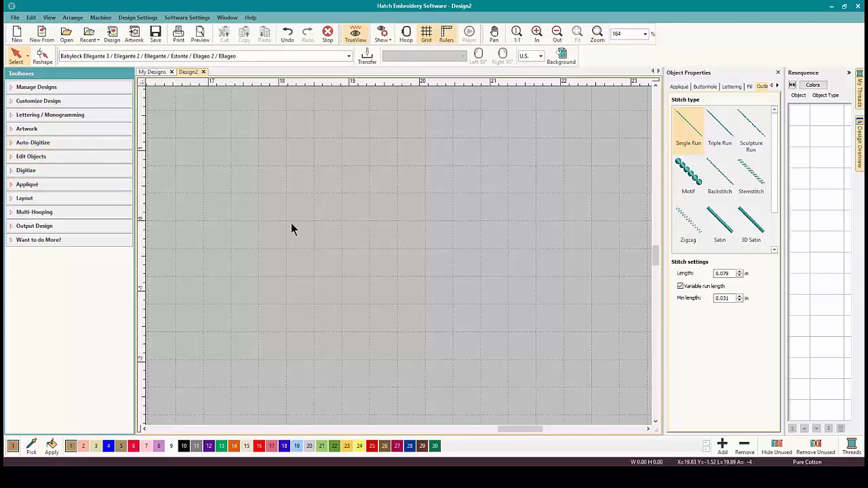
{"action": "left_click", "coordinate": [55, 186]}
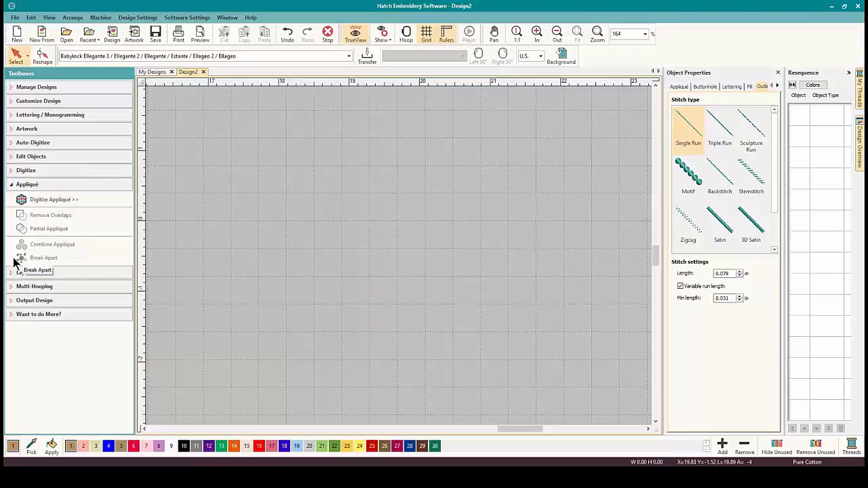
{"action": "left_click", "coordinate": [54, 200]}
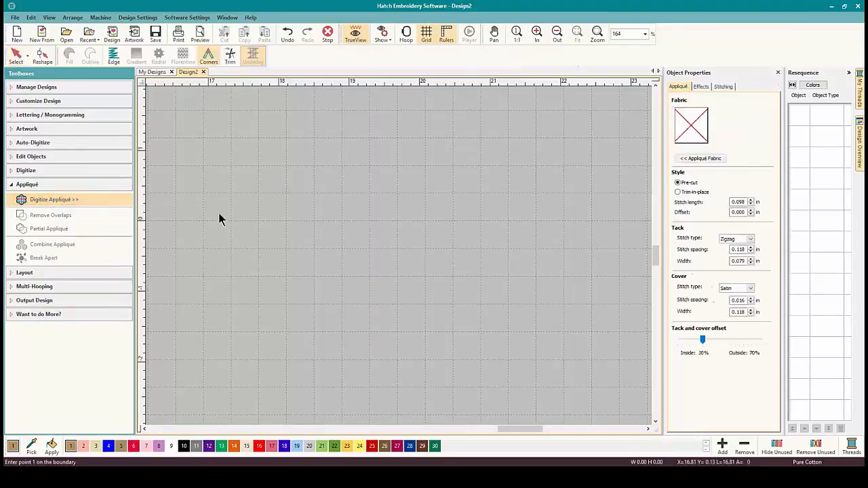
{"action": "left_click", "coordinate": [396, 161]}
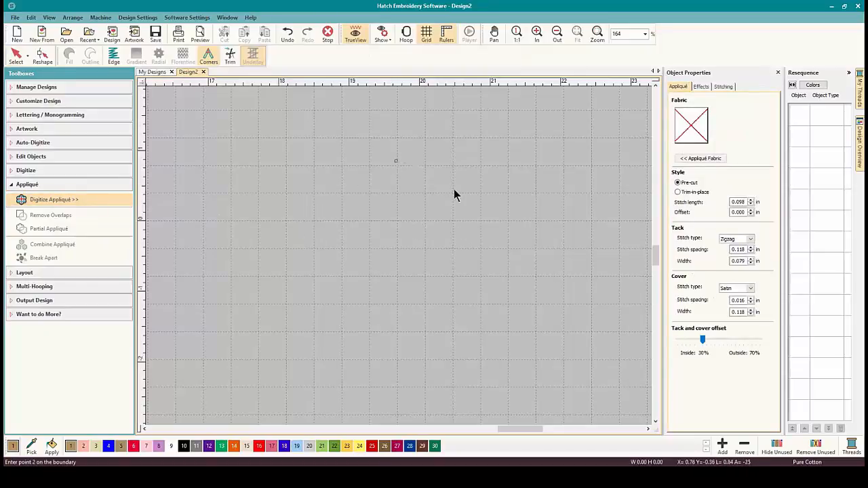
{"action": "left_click", "coordinate": [492, 226]}
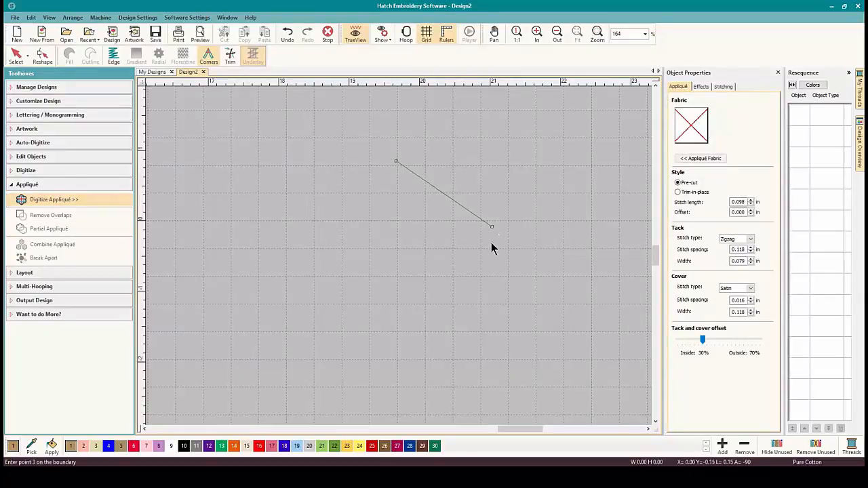
{"action": "right_click", "coordinate": [400, 304]}
{"action": "key", "text": "Return"}
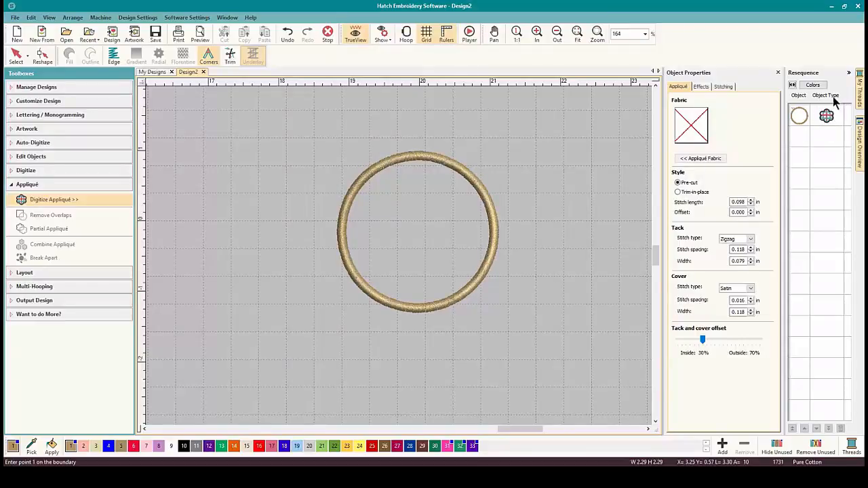
- Break the circular appliqué apart and move its zigzag tack-down circle out to the left of the satin ring
{"action": "left_click", "coordinate": [800, 125]}
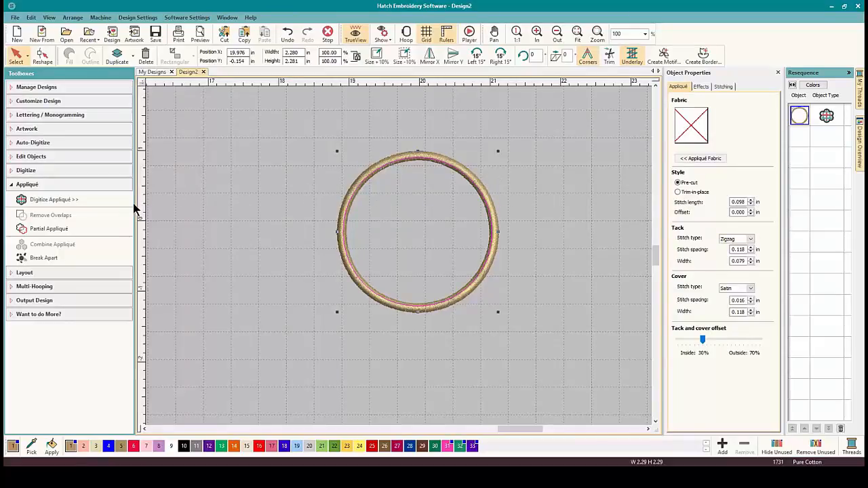
{"action": "left_click", "coordinate": [42, 259]}
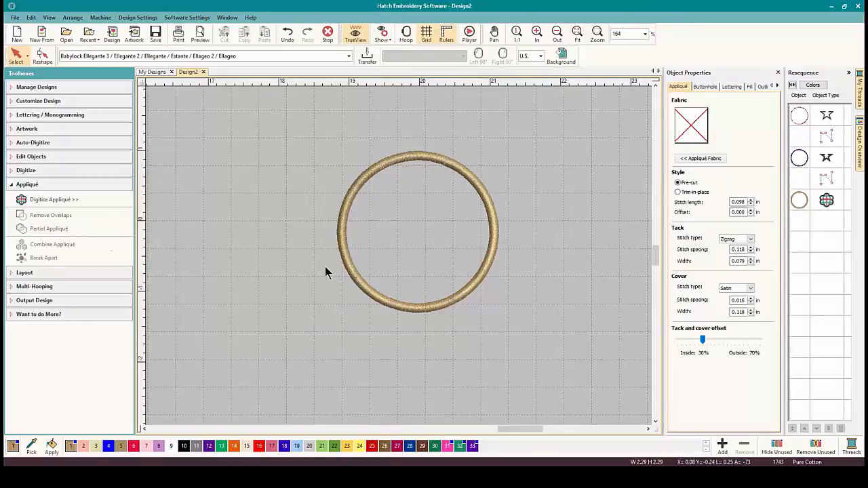
{"action": "left_click", "coordinate": [798, 163]}
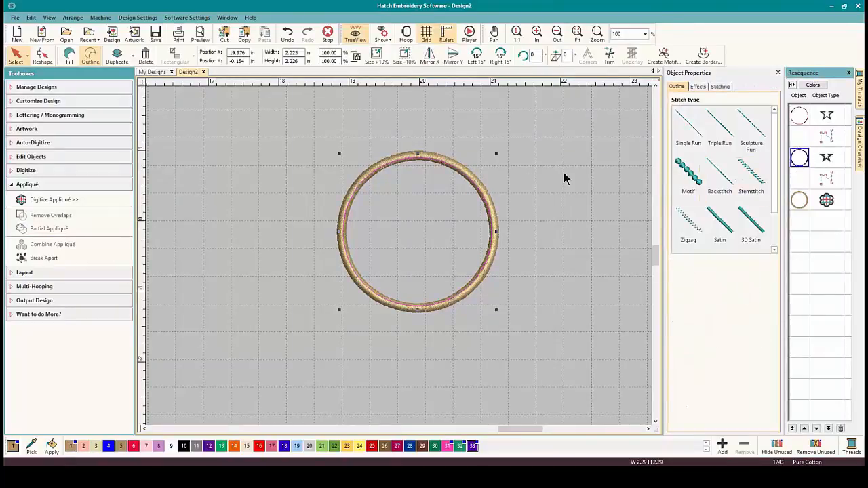
{"action": "left_click_drag", "start_coordinate": [458, 197], "coordinate": [365, 236]}
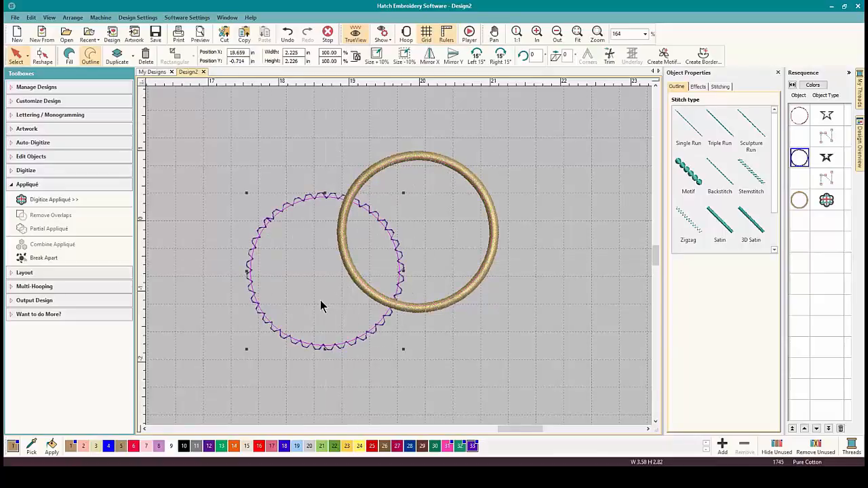
{"action": "left_click_drag", "start_coordinate": [318, 302], "coordinate": [282, 267]}
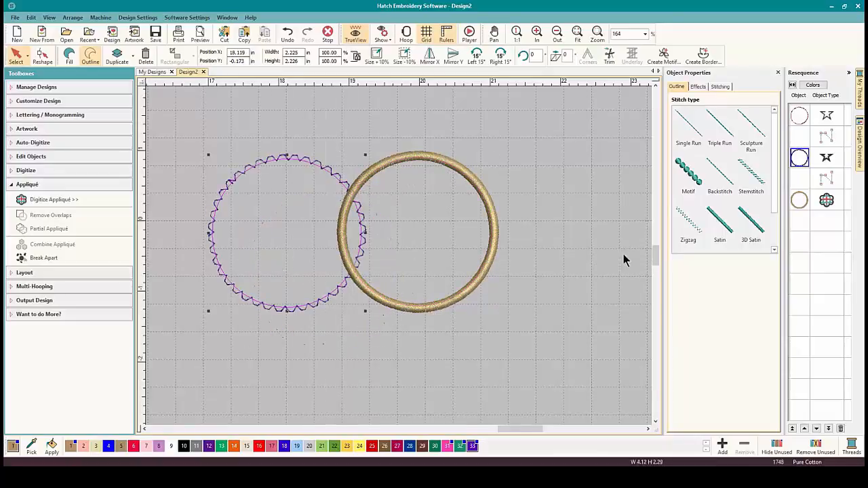
- Move the single-run placement circle out to the upper right of the satin ring
{"action": "left_click", "coordinate": [799, 117]}
{"action": "left_click_drag", "start_coordinate": [439, 191], "coordinate": [571, 156]}
{"action": "left_click", "coordinate": [547, 315]}
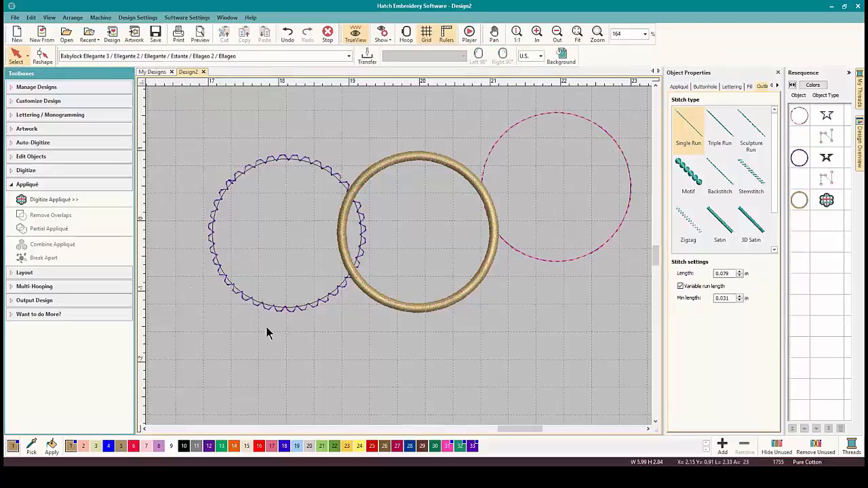
- Move the zigzag tack-down circle back underneath the satin ring
{"action": "left_click", "coordinate": [274, 160]}
{"action": "left_click_drag", "start_coordinate": [275, 190], "coordinate": [274, 204]}
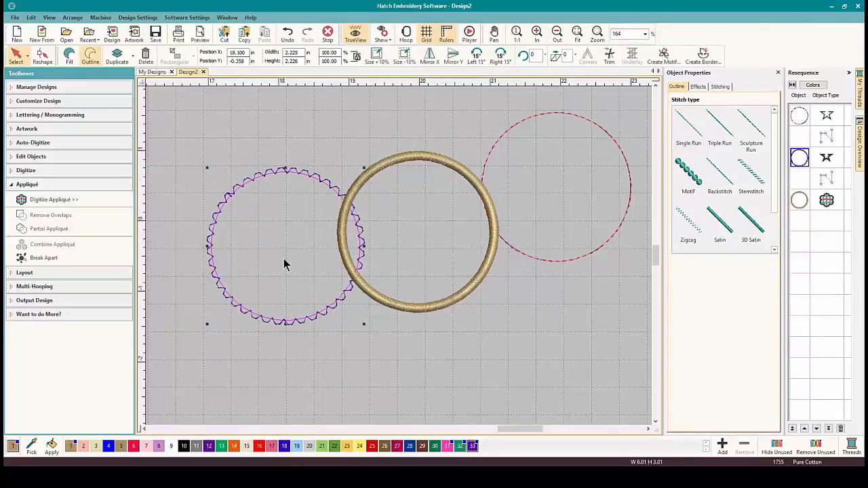
{"action": "left_click_drag", "start_coordinate": [285, 262], "coordinate": [416, 244]}
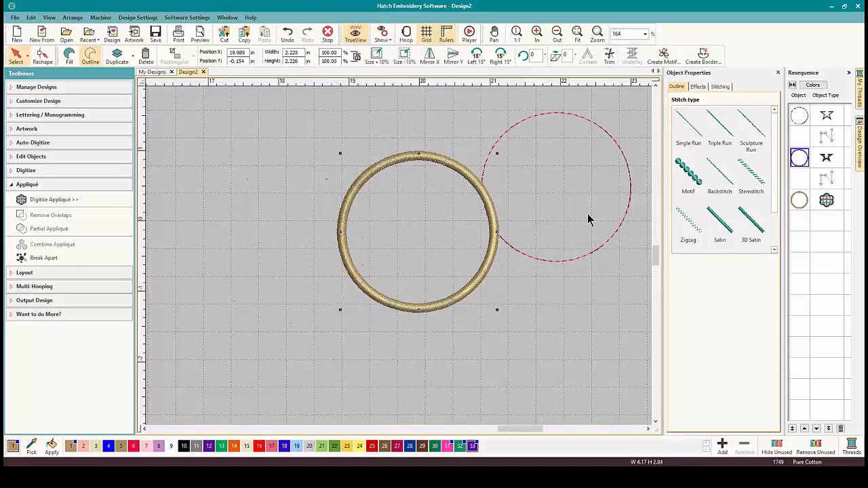
- Delete the single-run placement circle beside the satin ring
{"action": "left_click", "coordinate": [629, 178]}
{"action": "left_click_drag", "start_coordinate": [563, 203], "coordinate": [547, 210]}
{"action": "key", "text": "Delete"}
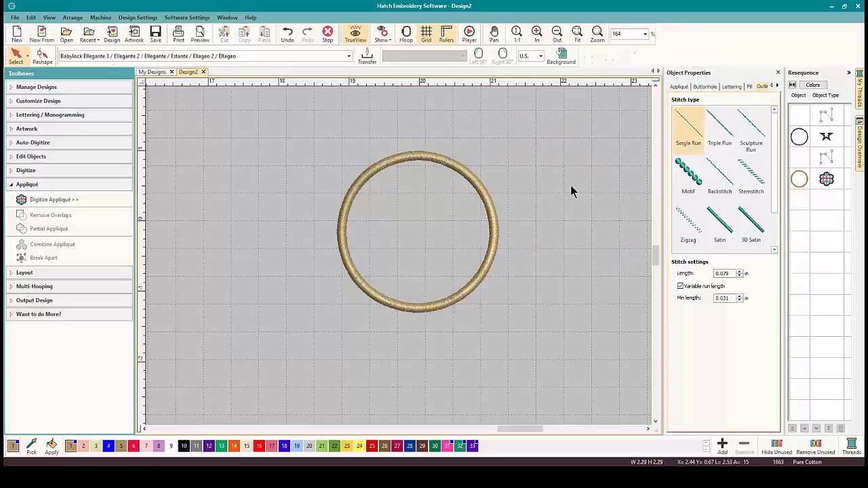
- Select all remaining appliqué objects and try to break them apart again
{"action": "left_click", "coordinate": [481, 193]}
{"action": "left_click", "coordinate": [547, 247]}
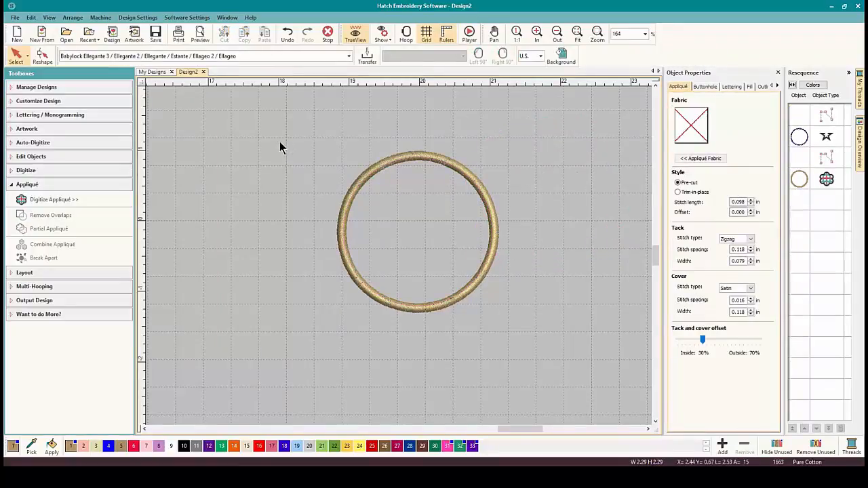
{"action": "key", "text": "ctrl+a"}
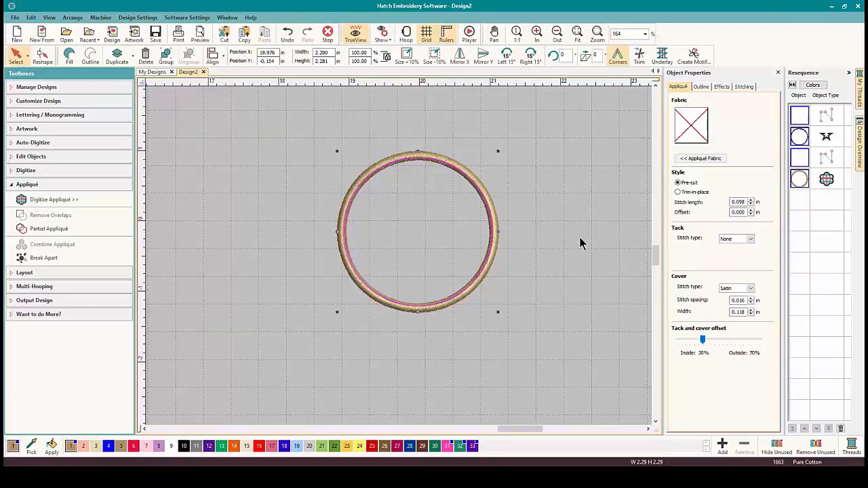
{"action": "left_click", "coordinate": [92, 259]}
{"action": "left_click", "coordinate": [534, 255]}
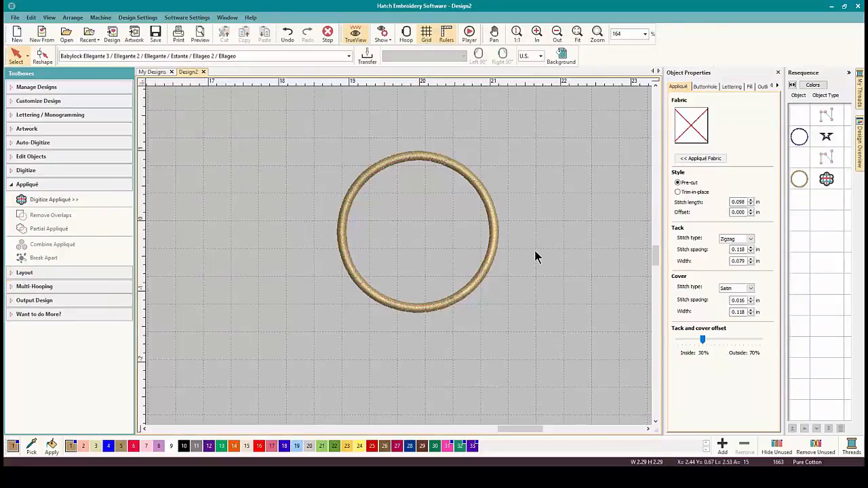